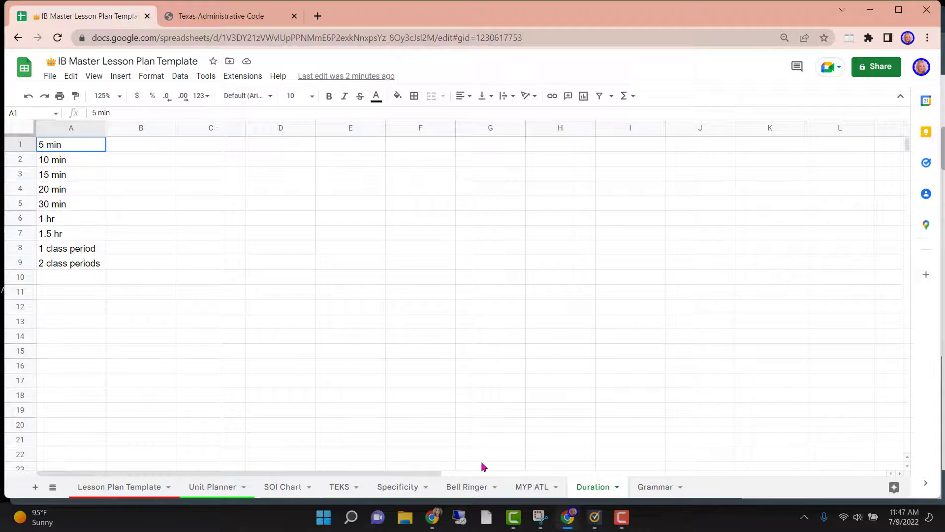
- Open the TEKS sheet at cell A2 and arrange it side by side 5:5 with the Texas Administrative Code page
click(340, 488)
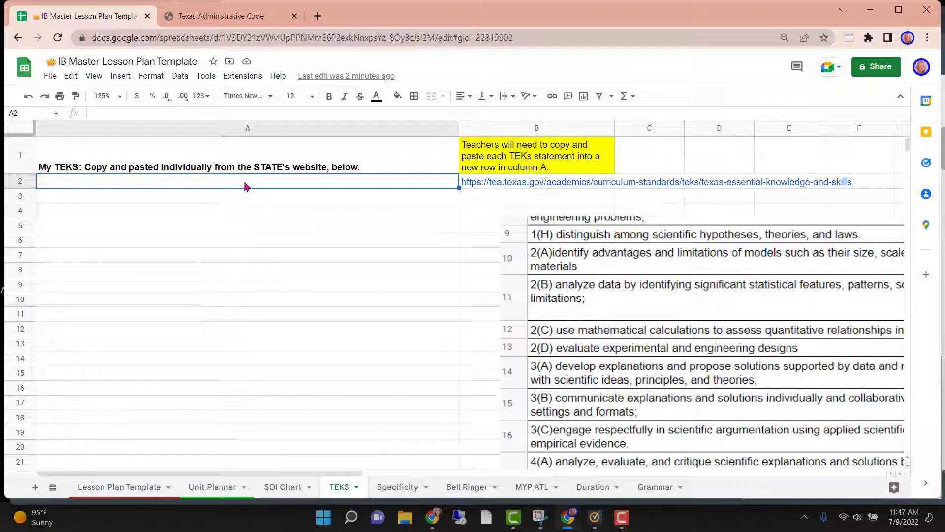
drag(246, 186, 239, 282)
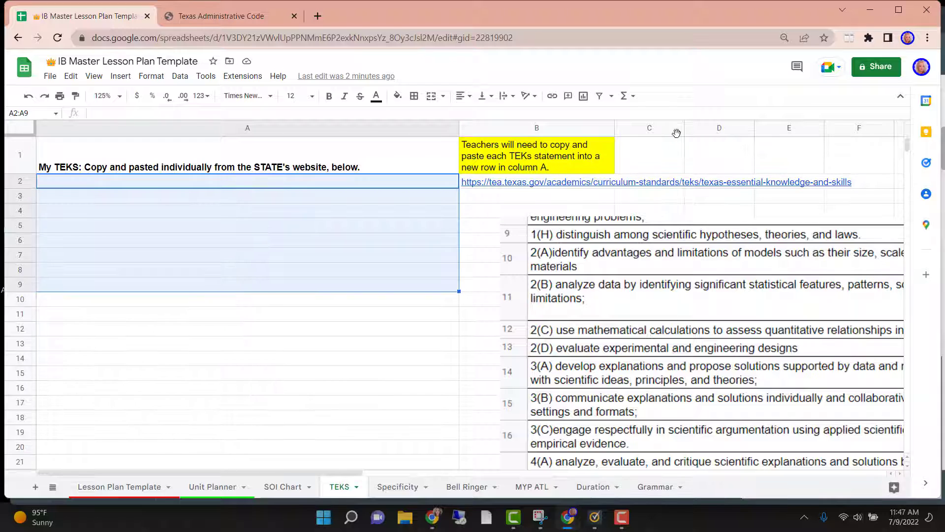
mouse_move(553, 185)
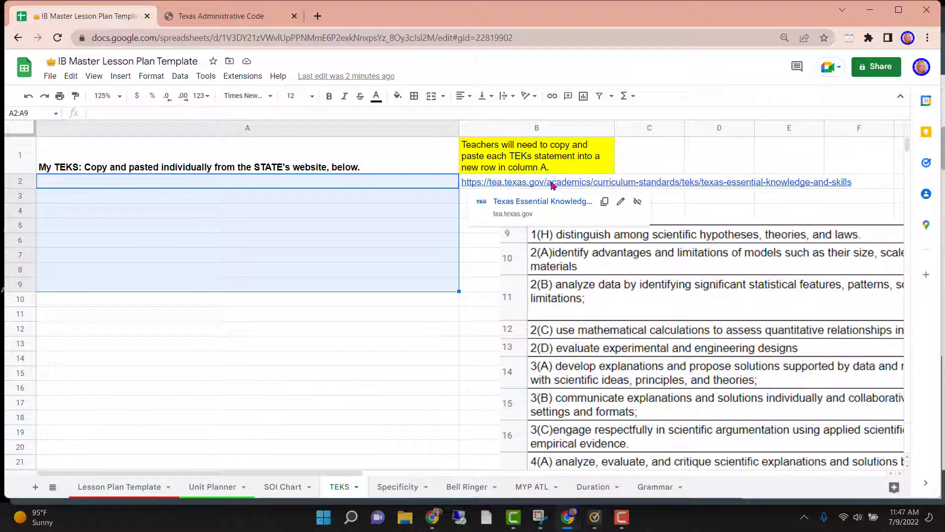
click(251, 184)
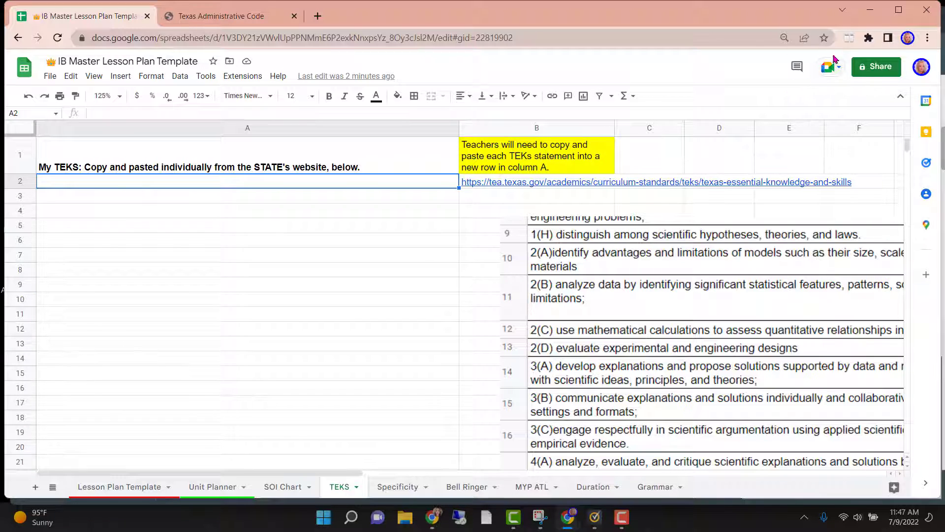
click(849, 41)
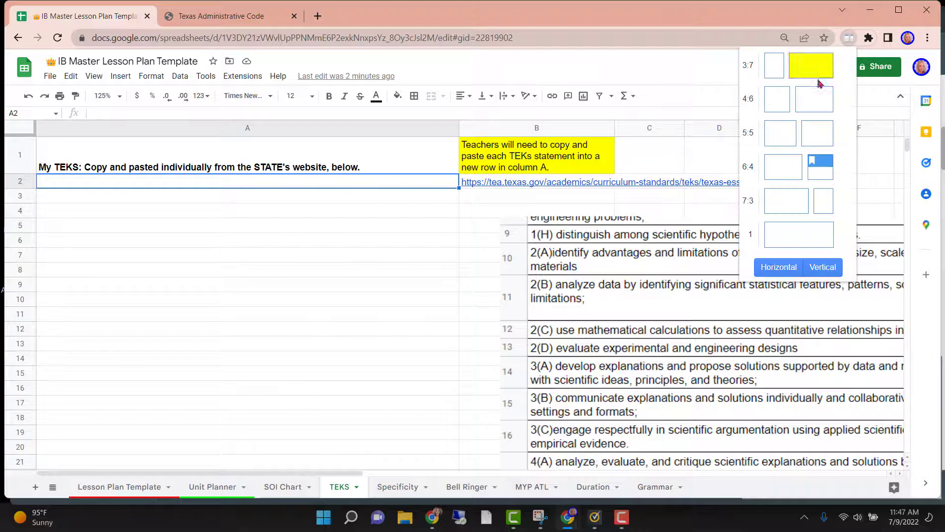
click(782, 133)
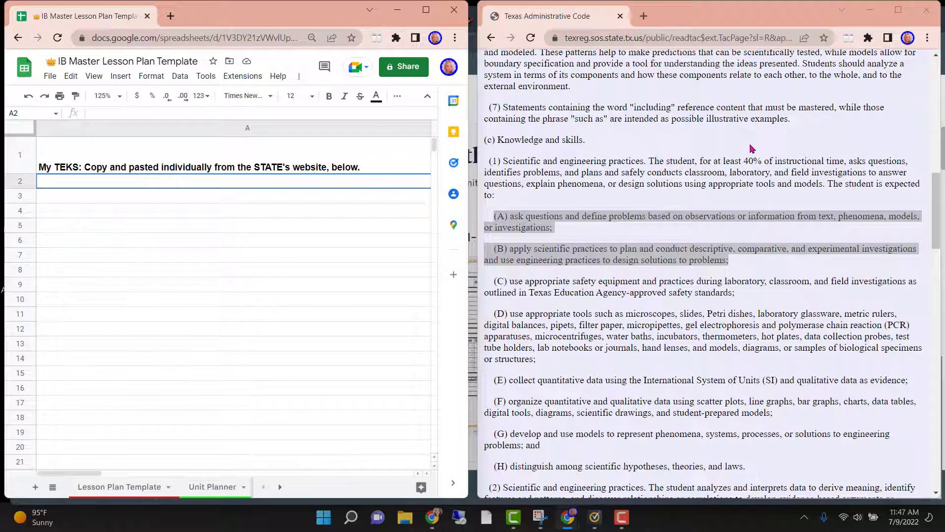
- Copy statements (A) and (B) under Scientific and engineering practices (1) from the state page into the TEKS sheet starting at A2
click(532, 202)
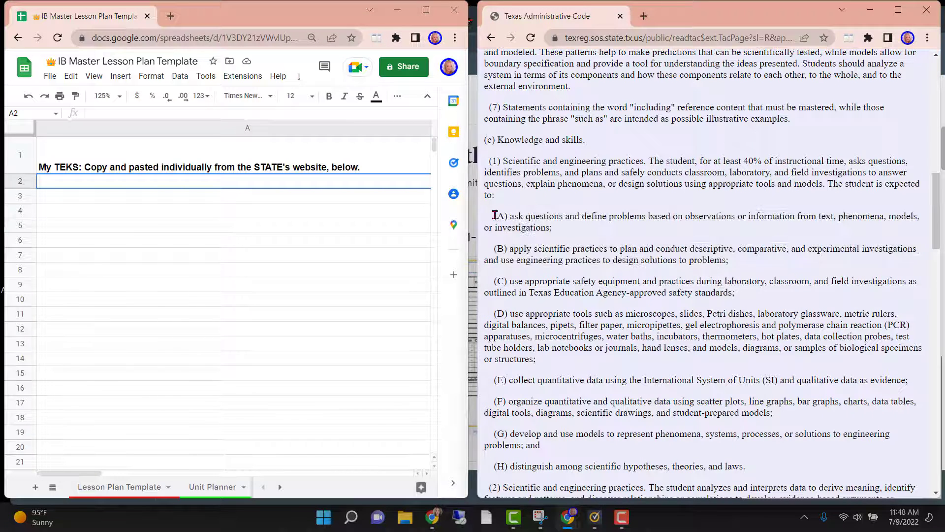
drag(495, 215, 754, 261)
key(ctrl+c)
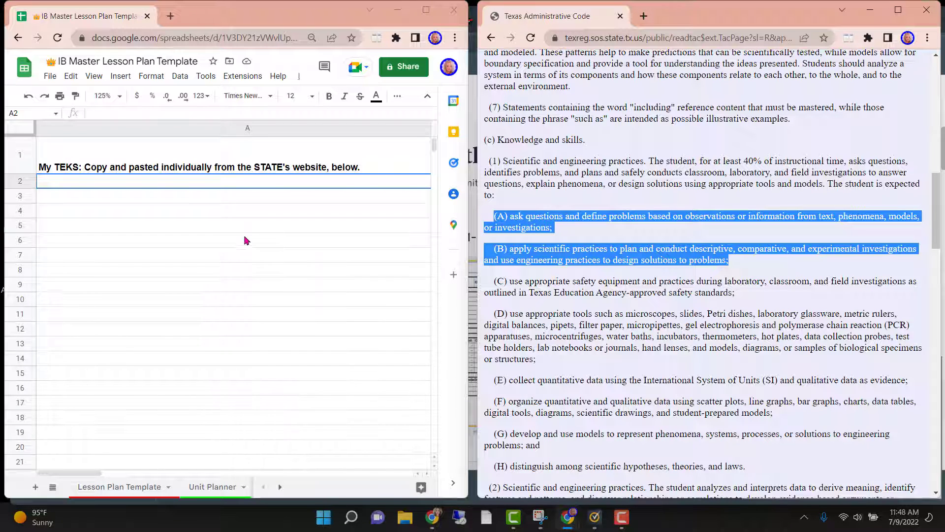
click(164, 183)
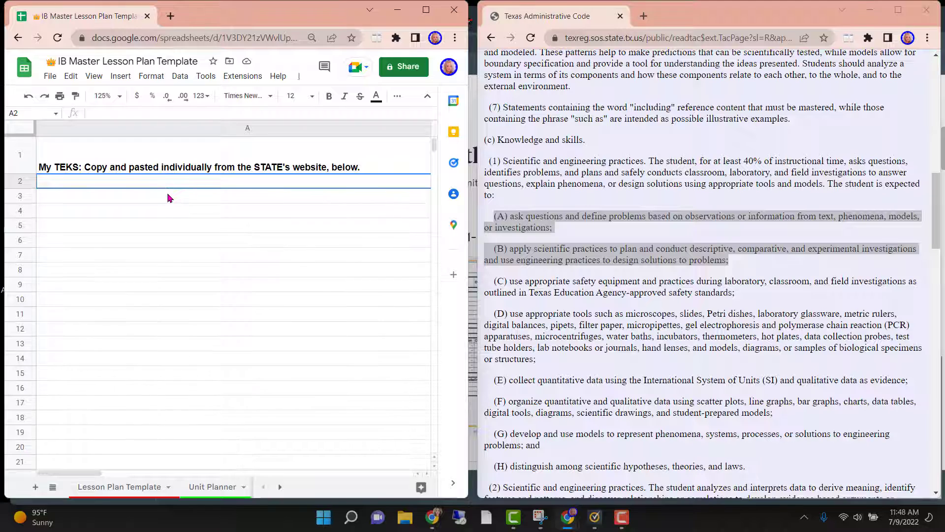
key(ctrl+v)
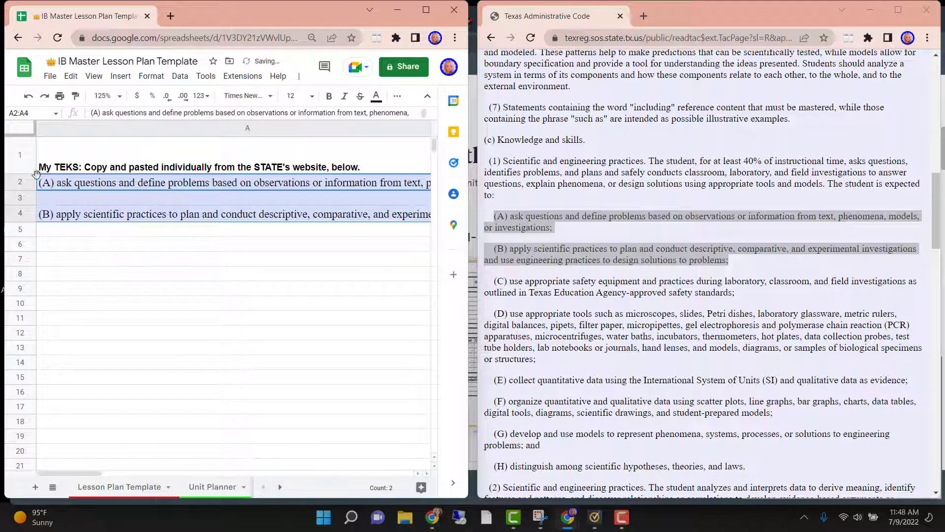
- Prefix the pasted statements in A2 and A4 with 1 so they read 1(A) and 1(B)
click(40, 187)
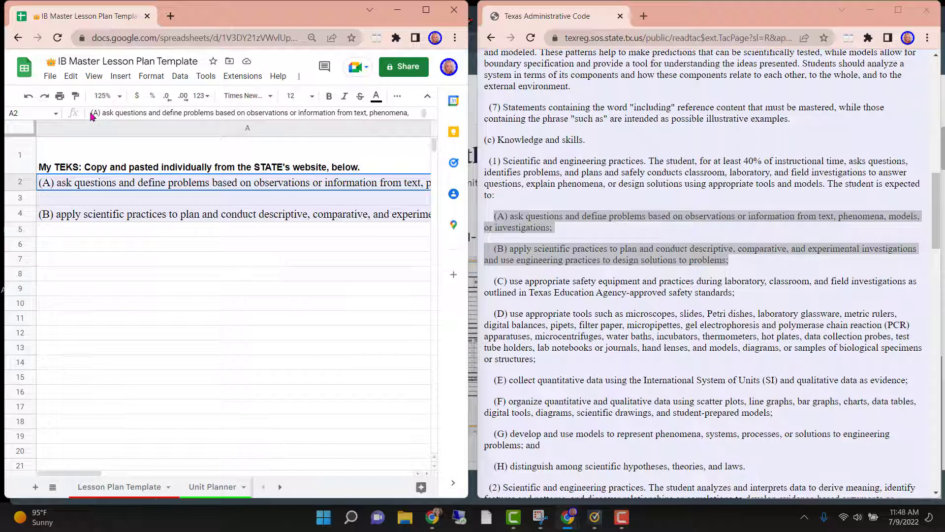
click(92, 113)
text(1)
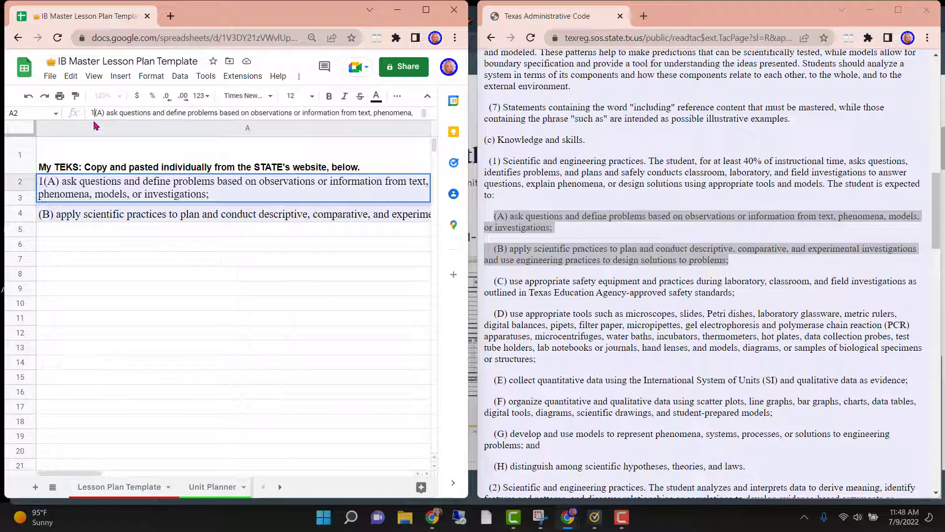
click(47, 215)
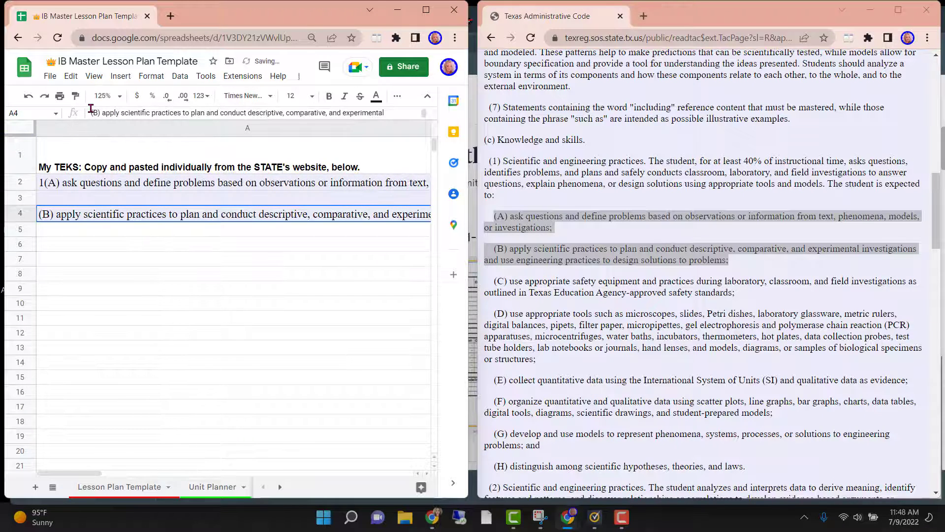
click(91, 111)
text(1)
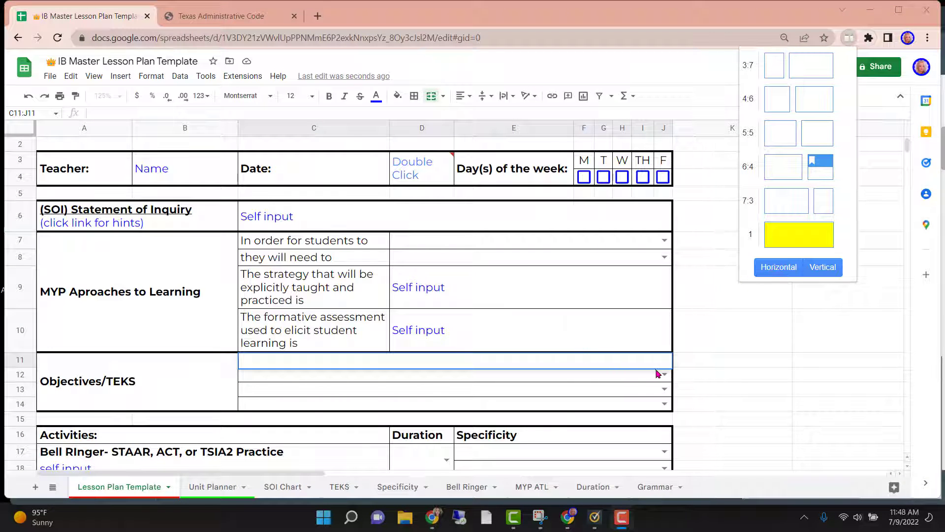
- Examine column A of the TEKS sheet for blank rows between statements and for asterisk separator entries
click(665, 359)
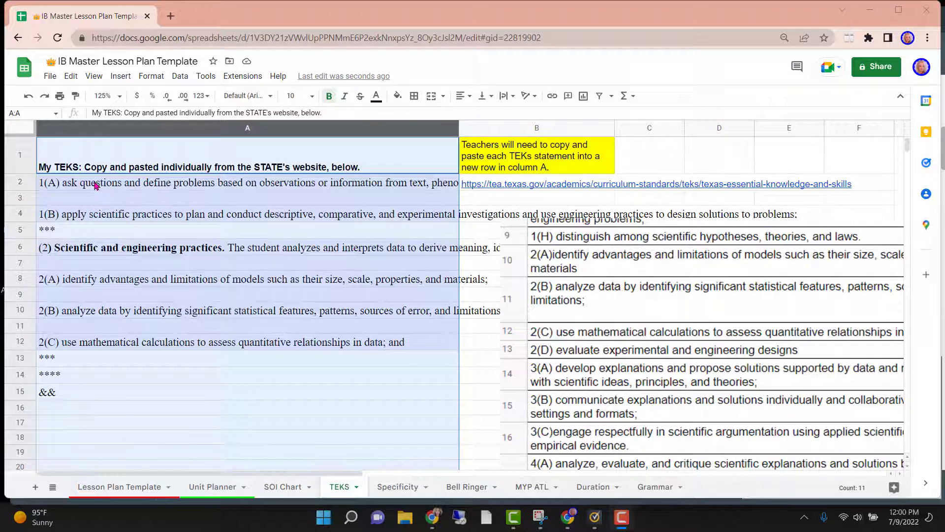
click(75, 199)
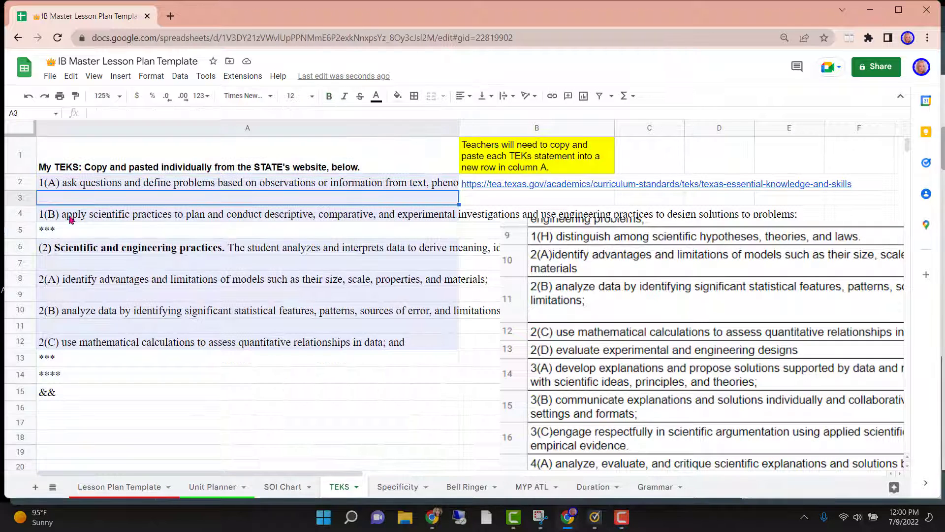
click(79, 262)
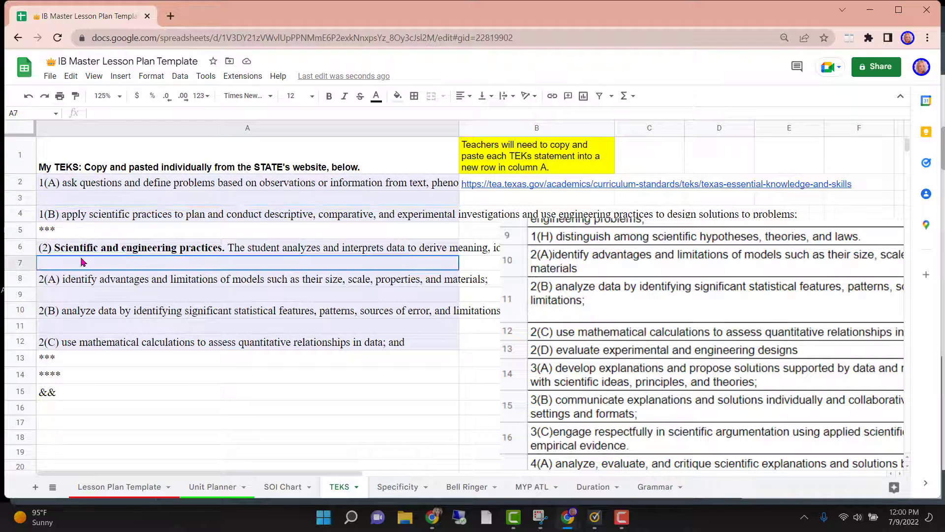
click(78, 294)
click(78, 327)
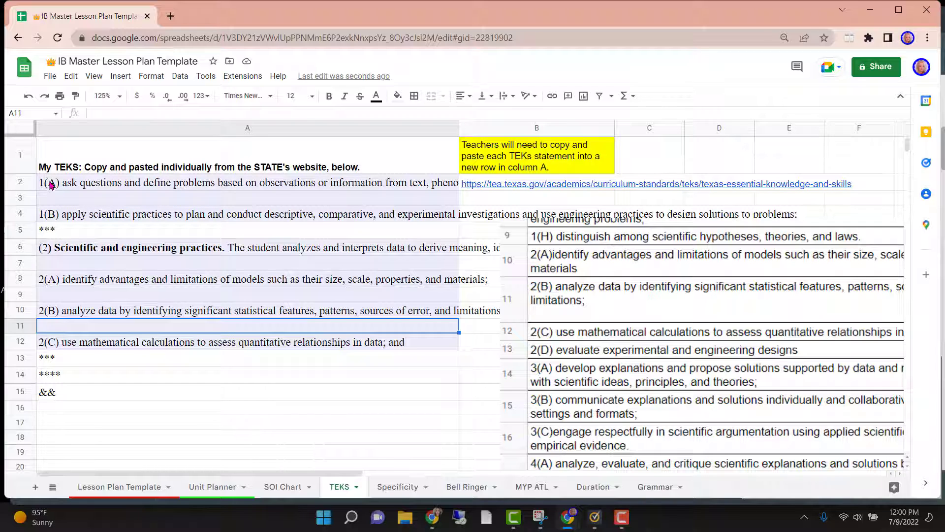
click(52, 231)
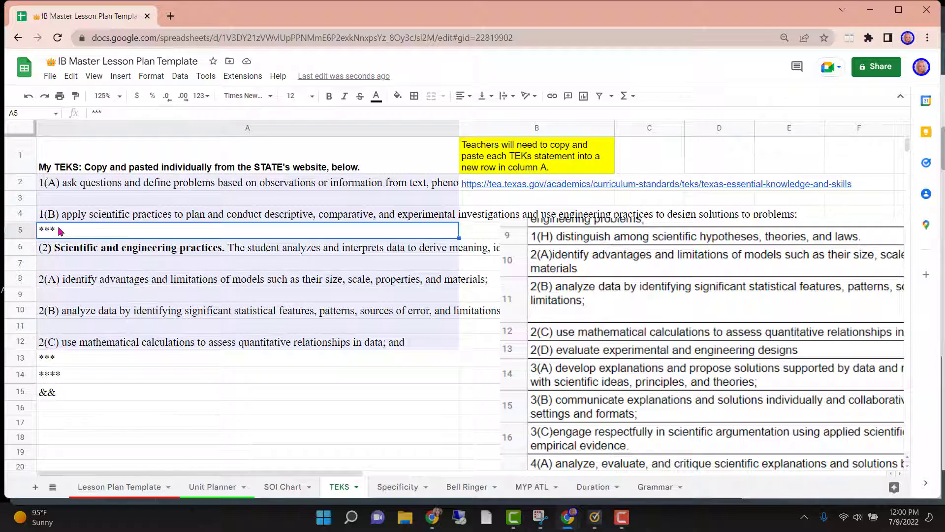
click(54, 363)
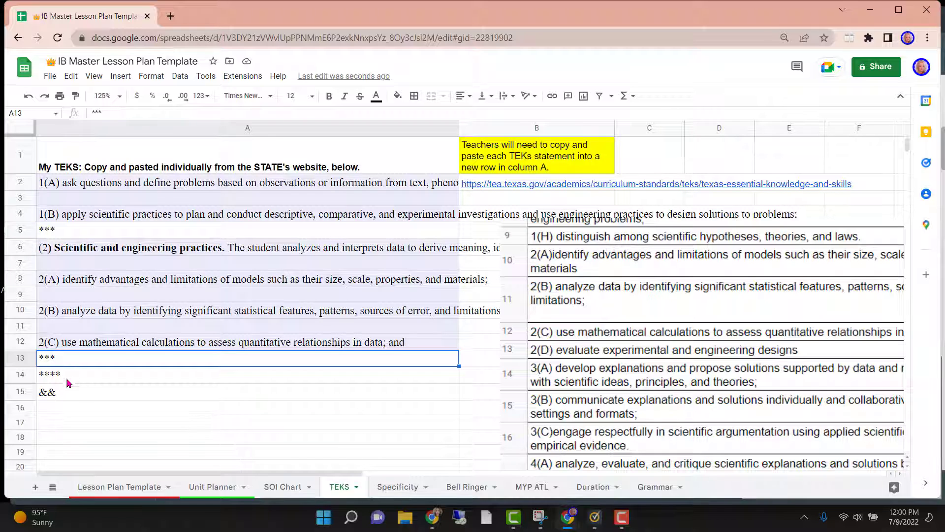
click(67, 382)
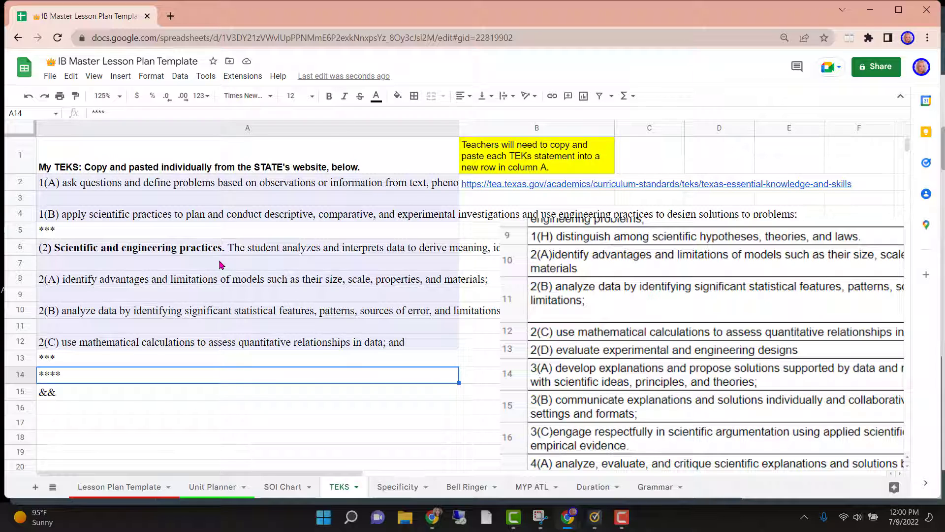
- View the choices of the first Objectives/TEKS dropdown in row 11 of the Lesson Plan Template sheet
click(135, 490)
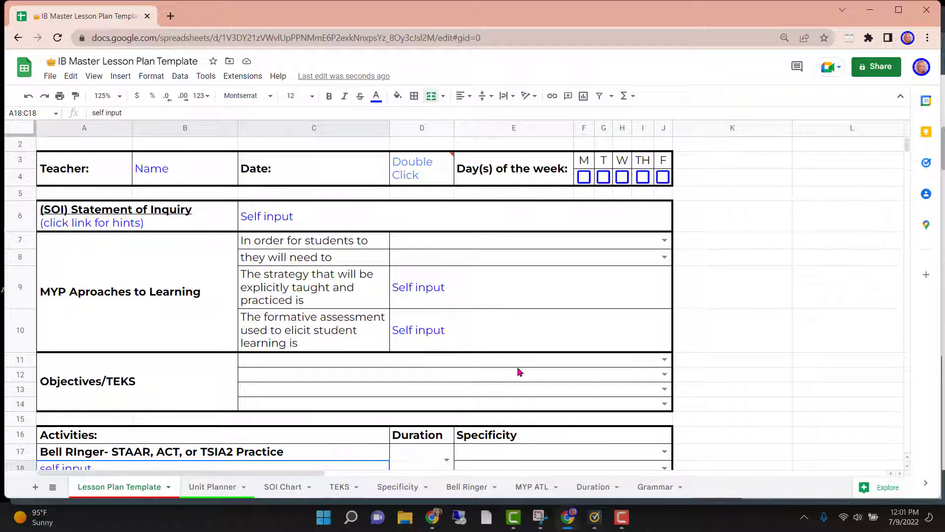
click(483, 364)
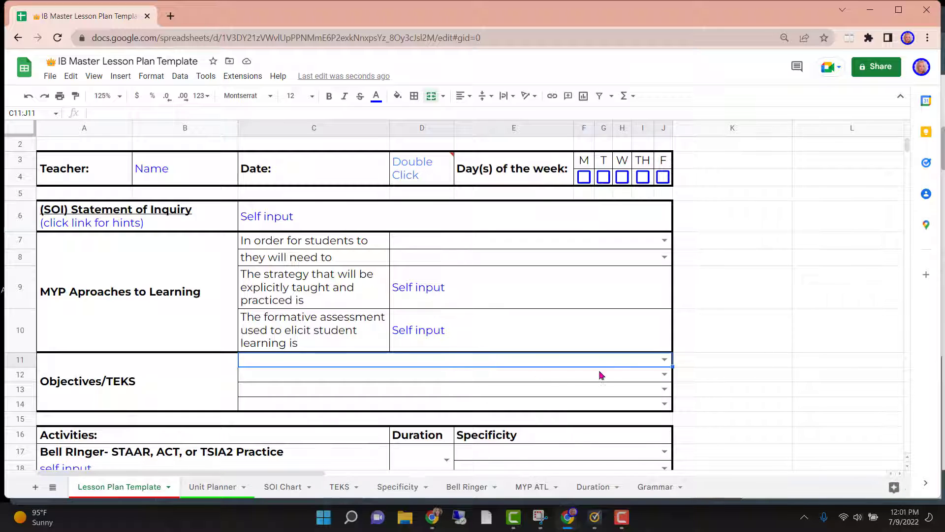
click(664, 359)
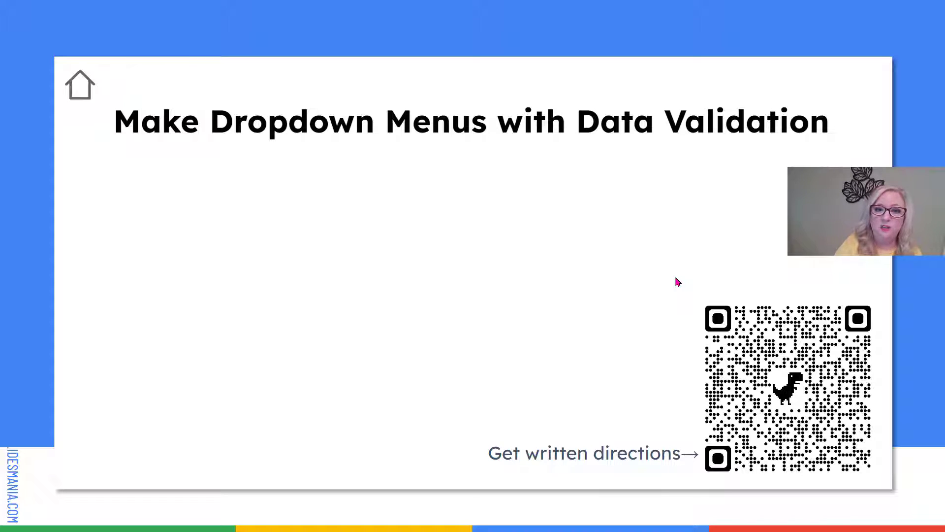
key(Right)
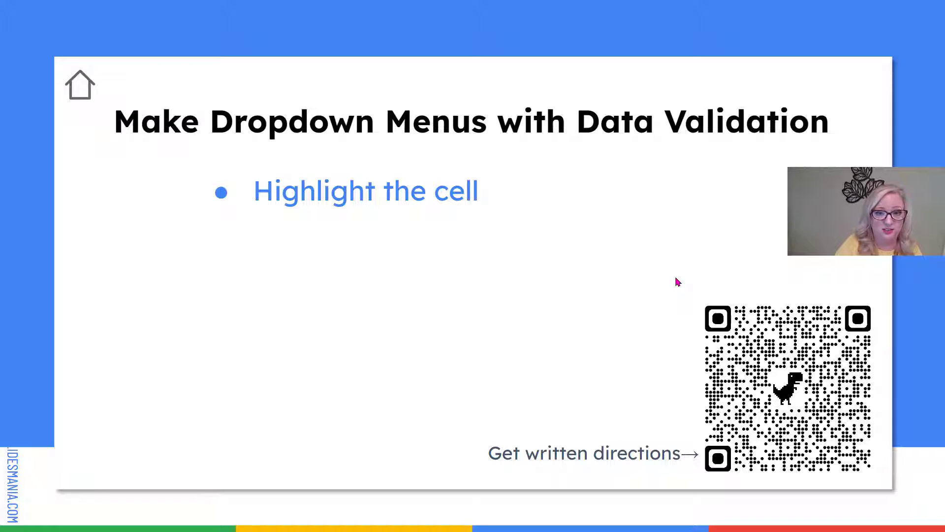
key(Right)
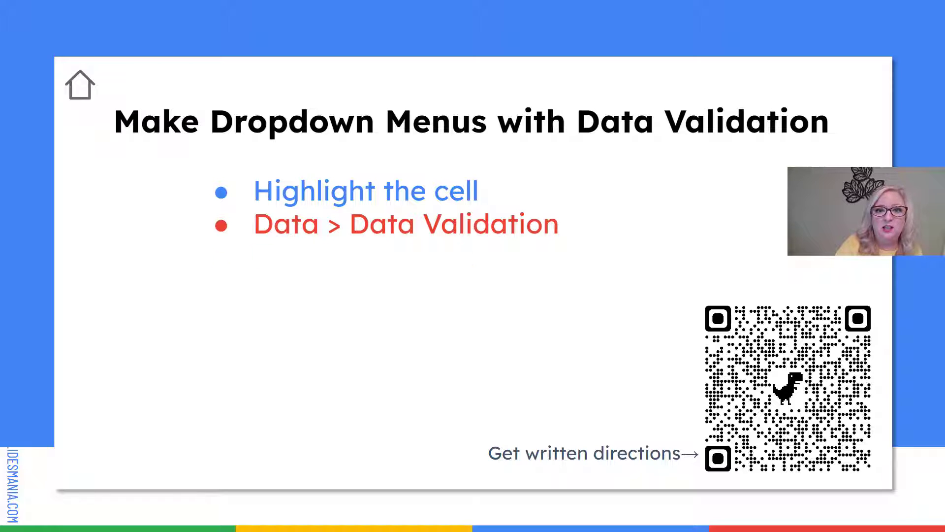
key(Right)
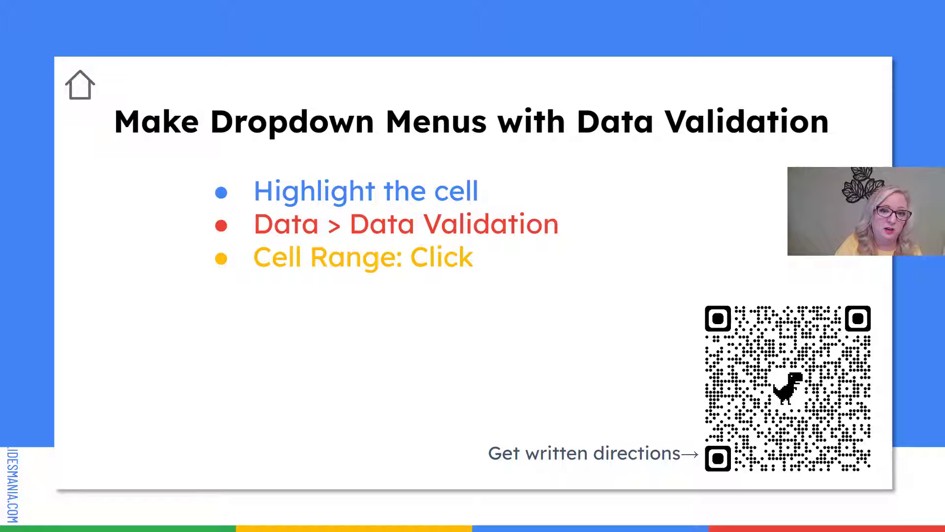
key(Right)
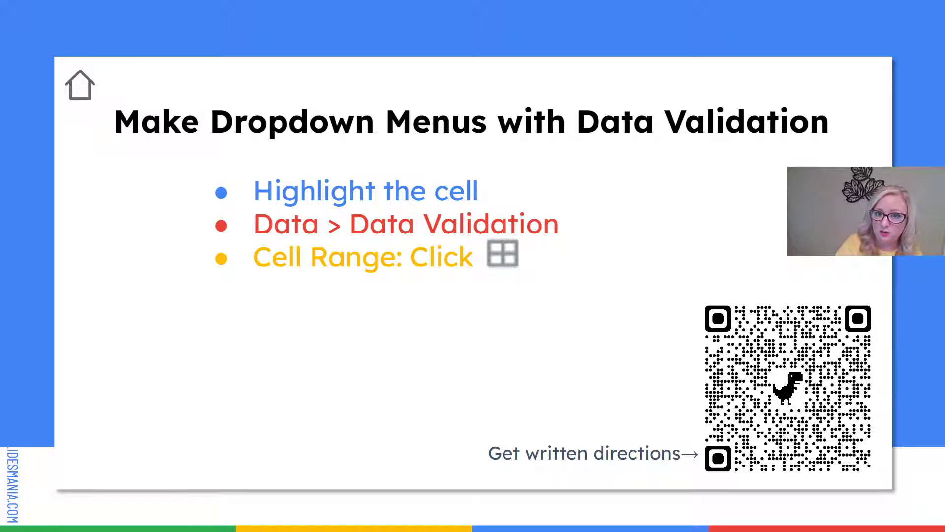
key(Right)
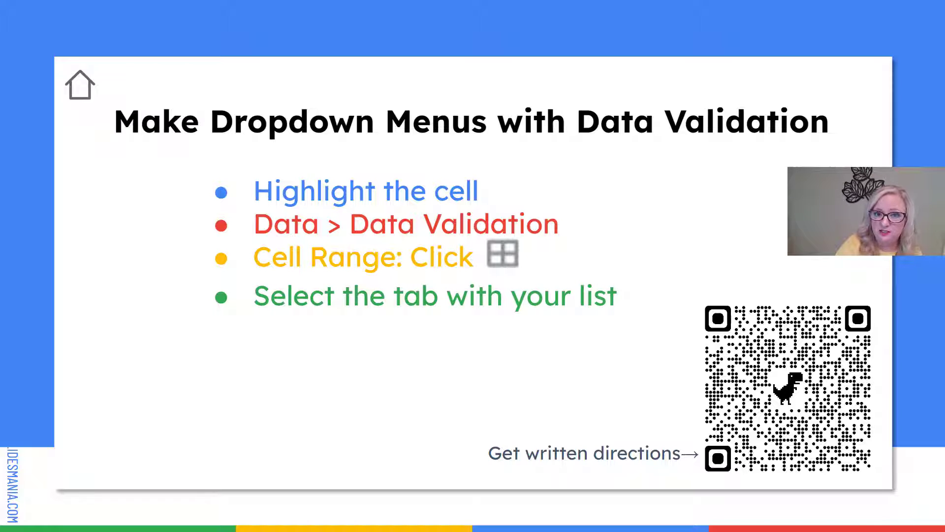
key(Right)
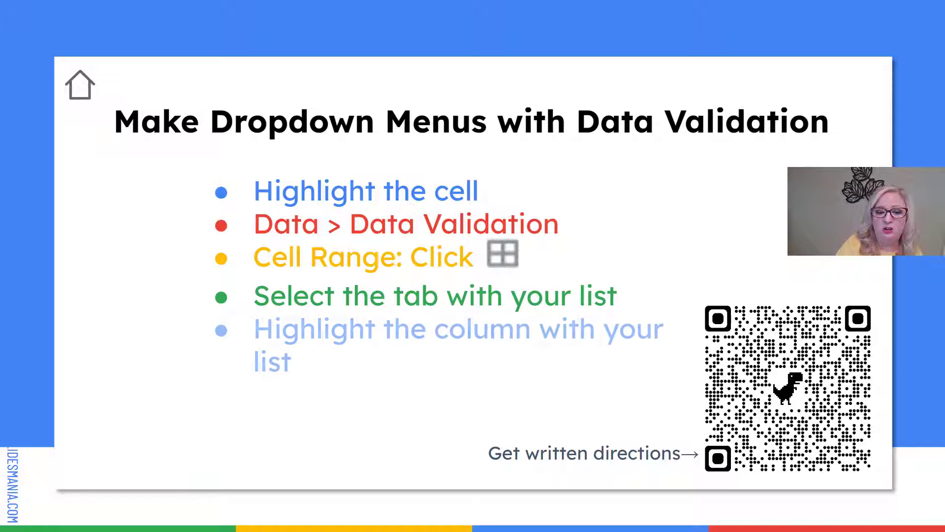
key(Right)
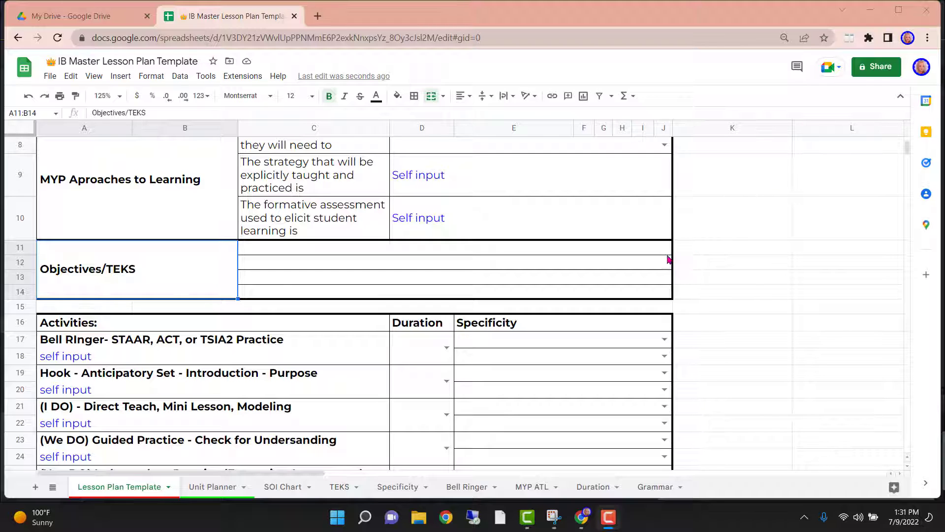
- Add list-from-a-range data validation to Objectives/TEKS cell C11:J11, using column A of the TEKS sheet (TEKS!A:A) as the source
click(590, 252)
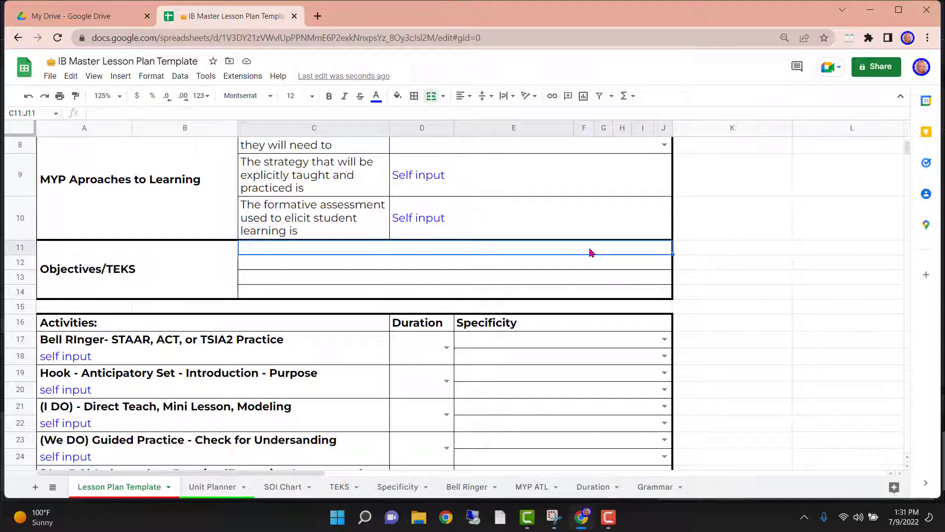
click(179, 79)
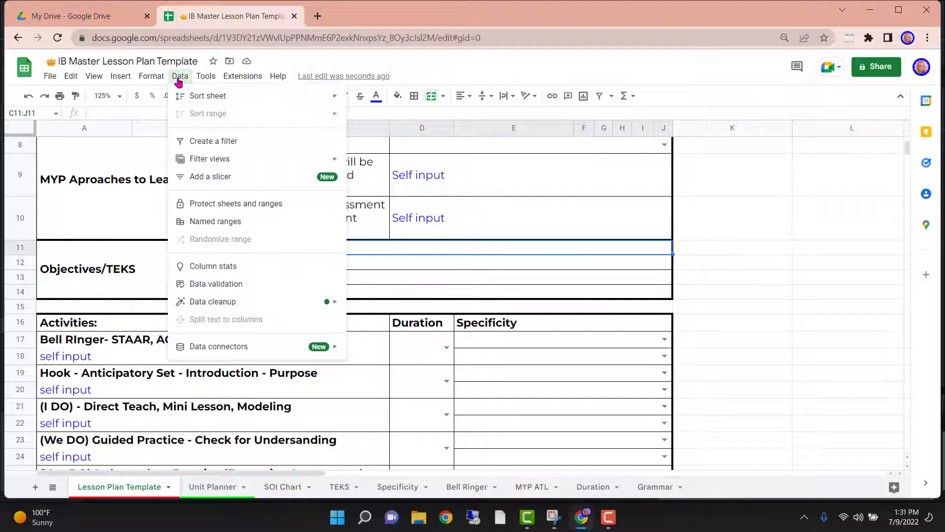
click(197, 291)
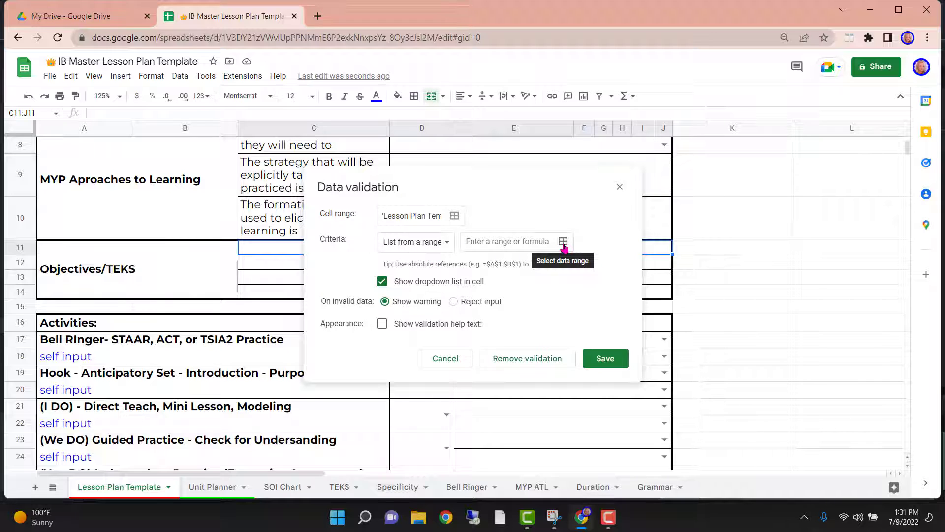
click(563, 242)
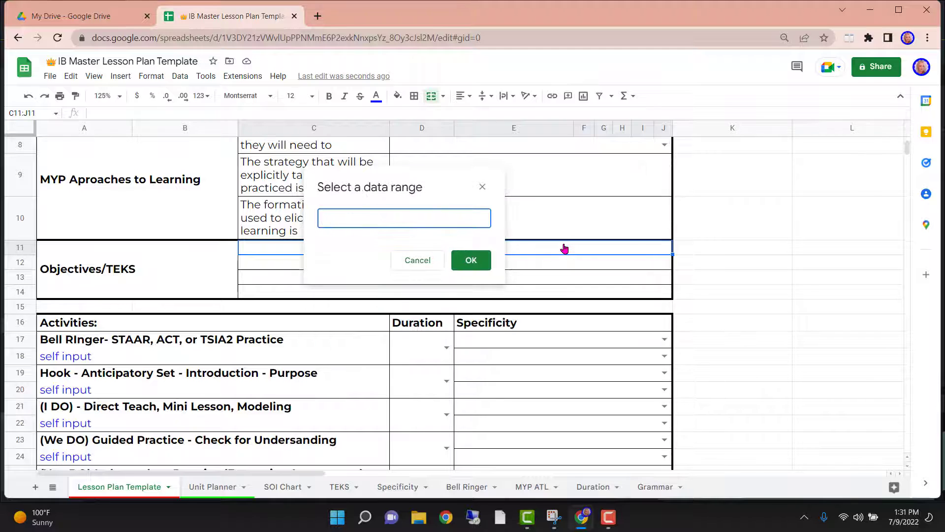
click(340, 492)
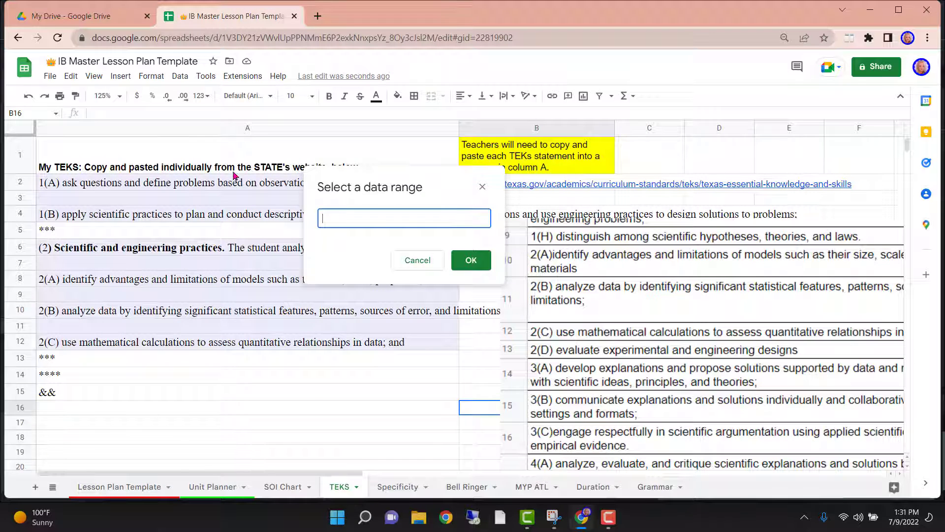
click(194, 127)
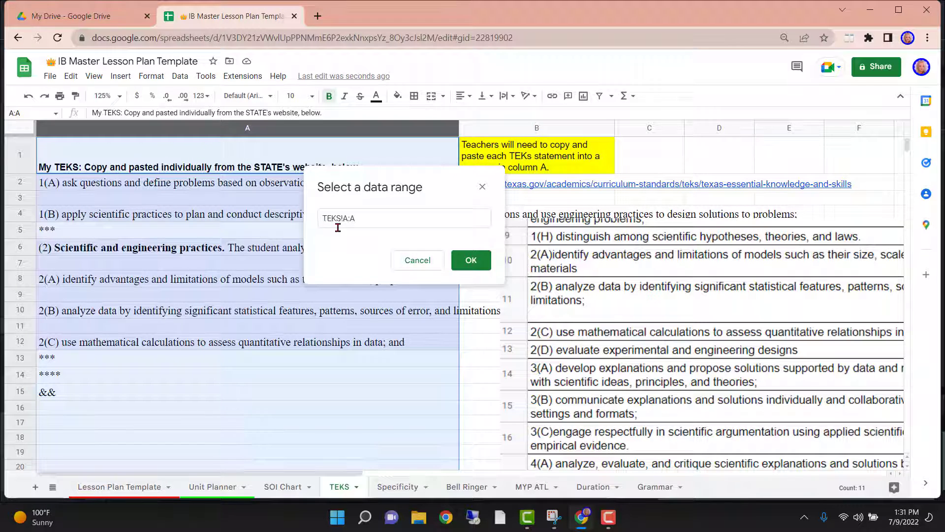
click(470, 261)
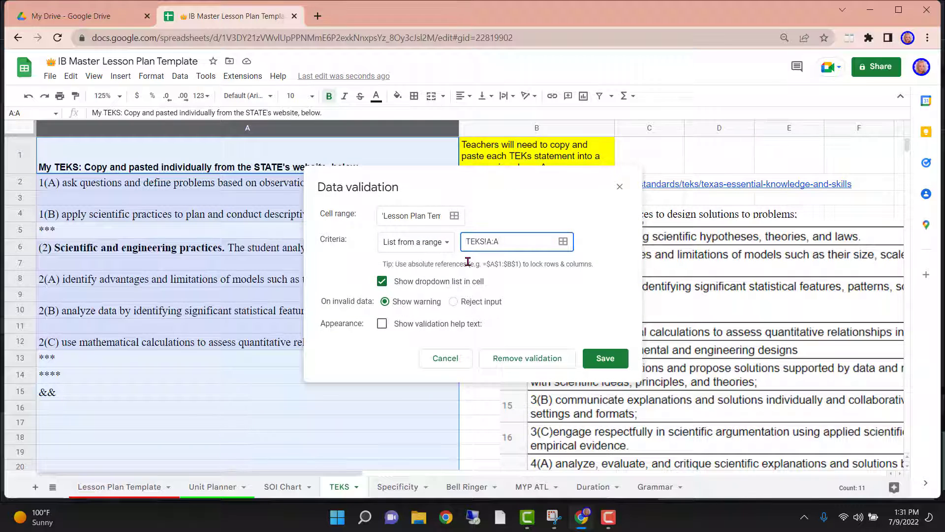
click(605, 359)
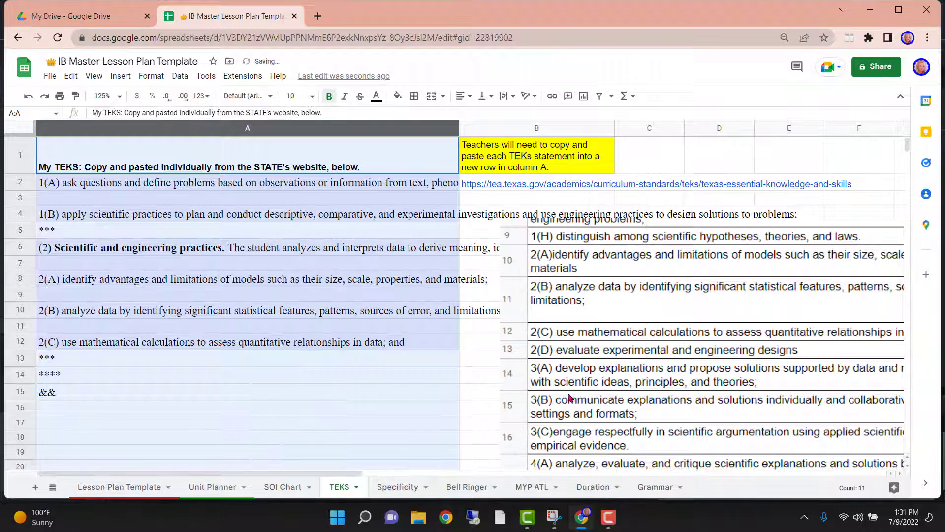
- Return to the Lesson Plan Template sheet and check the choices in the row 11 Objectives/TEKS dropdown without picking one
click(99, 491)
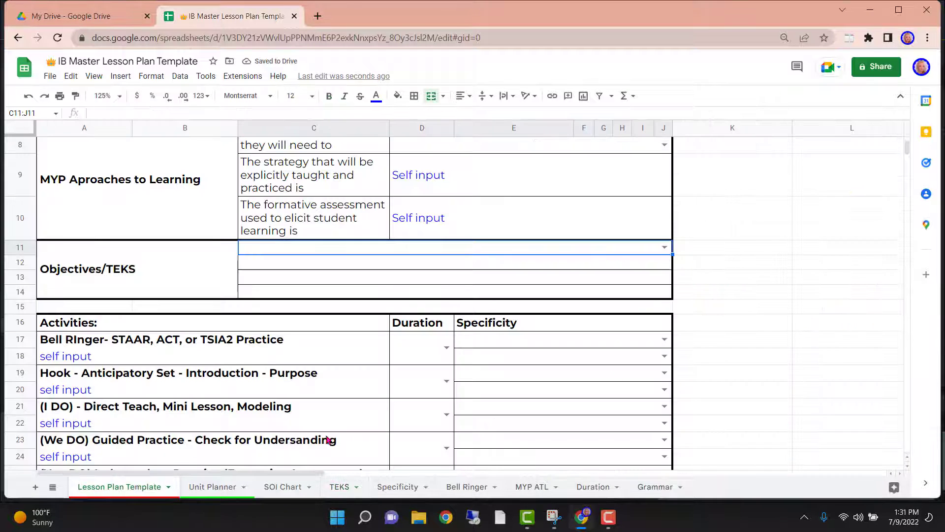
click(666, 250)
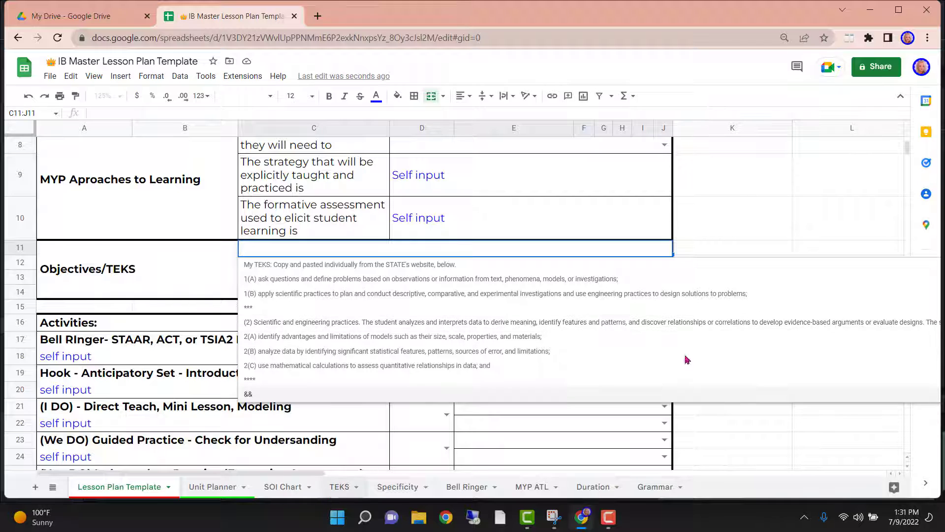
click(752, 224)
- Copy the row 11 Objectives/TEKS dropdown cell into C12:J14 and check the choices in the row 12 dropdown
click(650, 251)
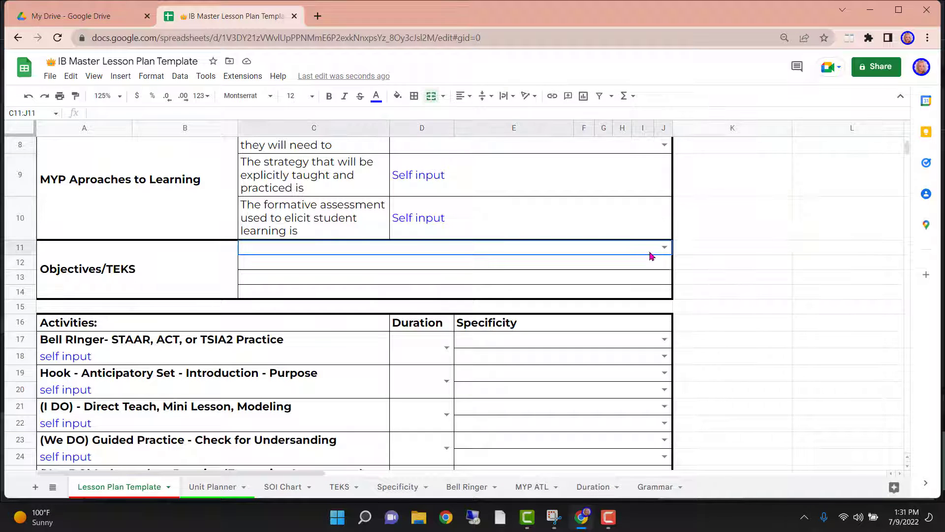
drag(653, 270, 655, 292)
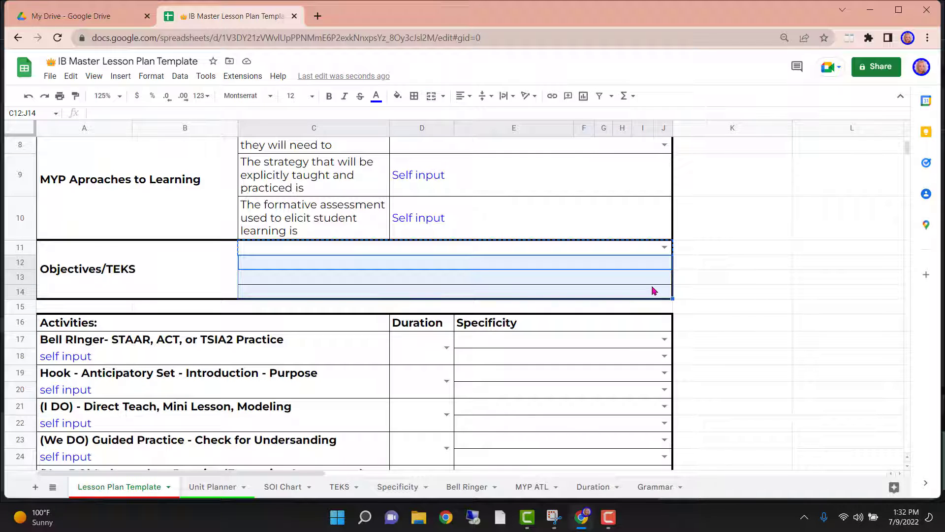
key(ctrl+v)
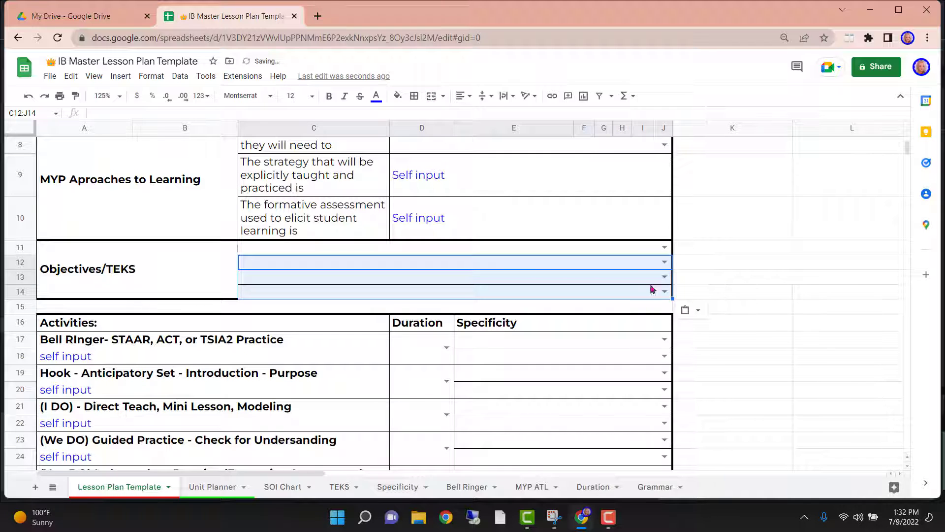
click(664, 262)
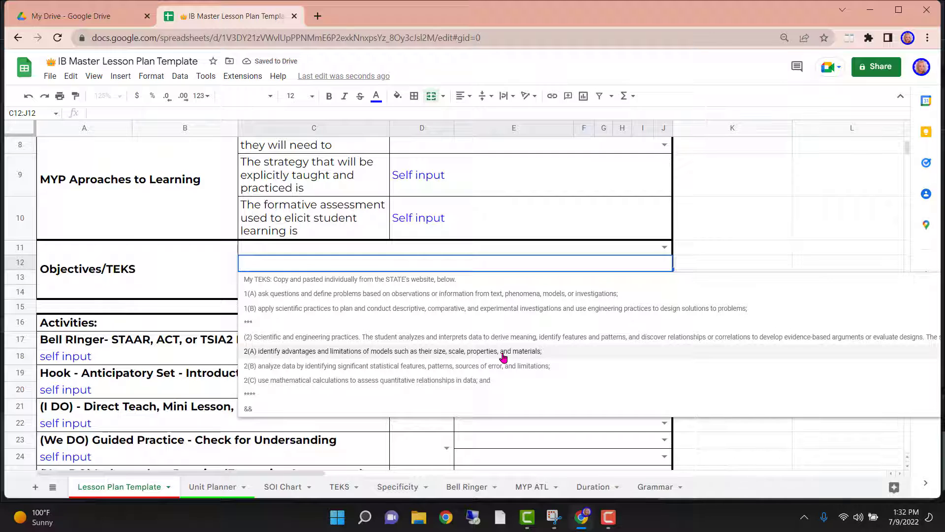